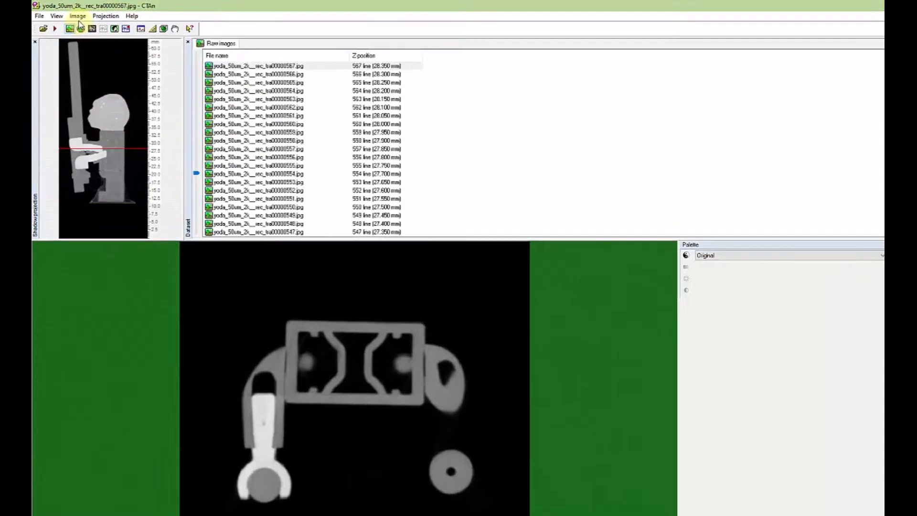
Open the Measure tool, move it clear of the slice image, and add an angle measurement of the torso's inner diagonal strut.
left_click(73, 14)
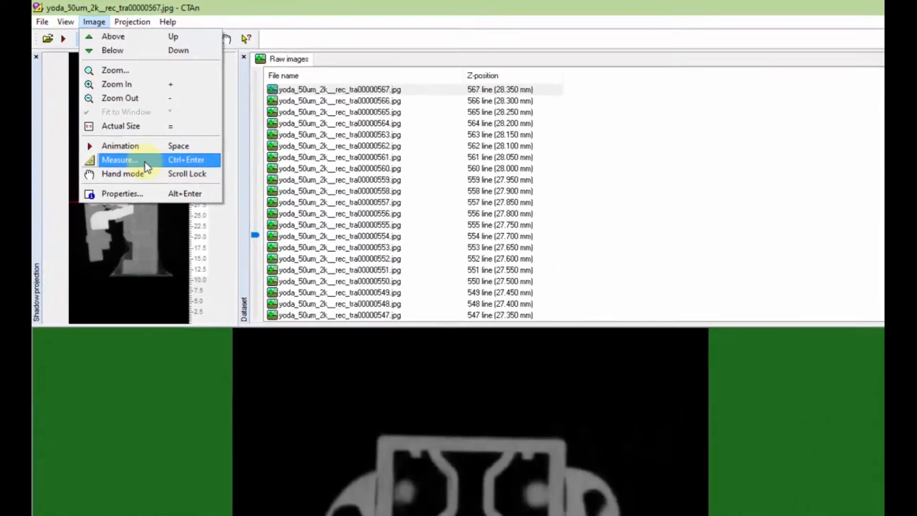
left_click(163, 188)
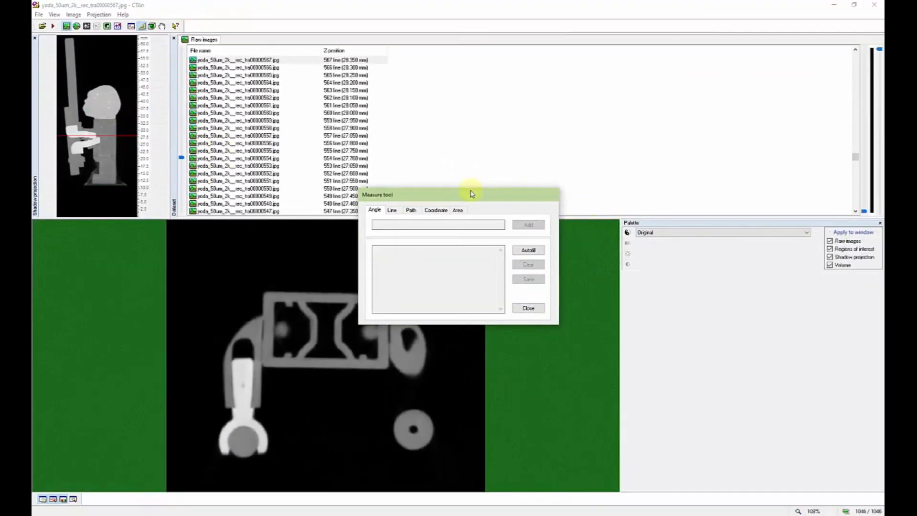
left_click_drag(470, 188, 517, 86)
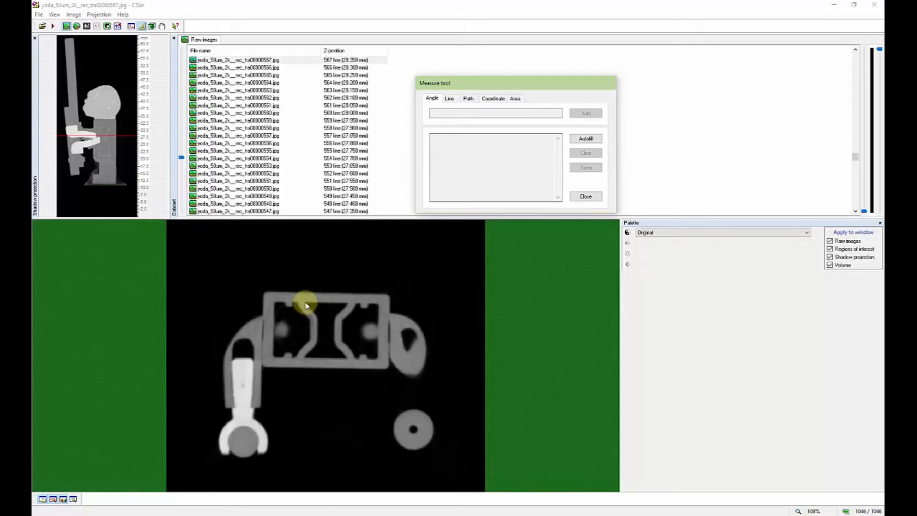
left_click_drag(306, 301, 318, 317)
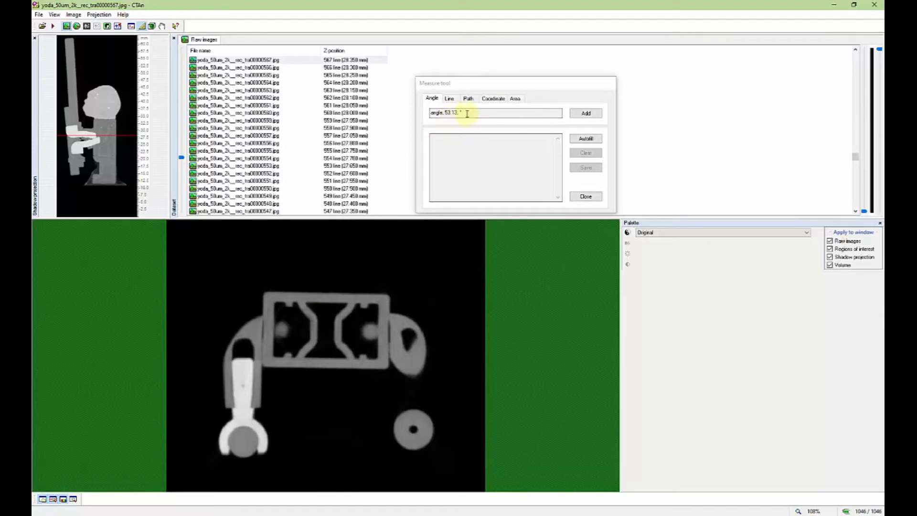
left_click(584, 114)
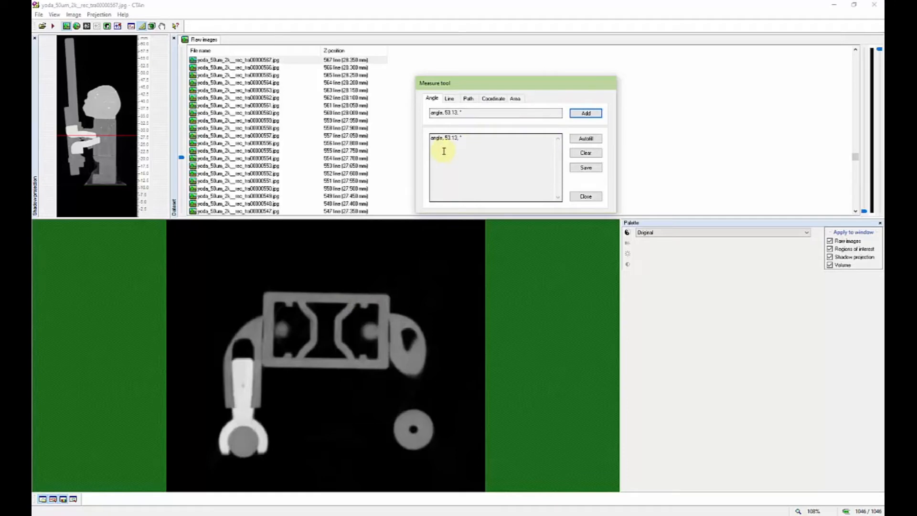
Turn on Autofill and measure the inner strut's angle again so that readings are listed automatically.
left_click(587, 139)
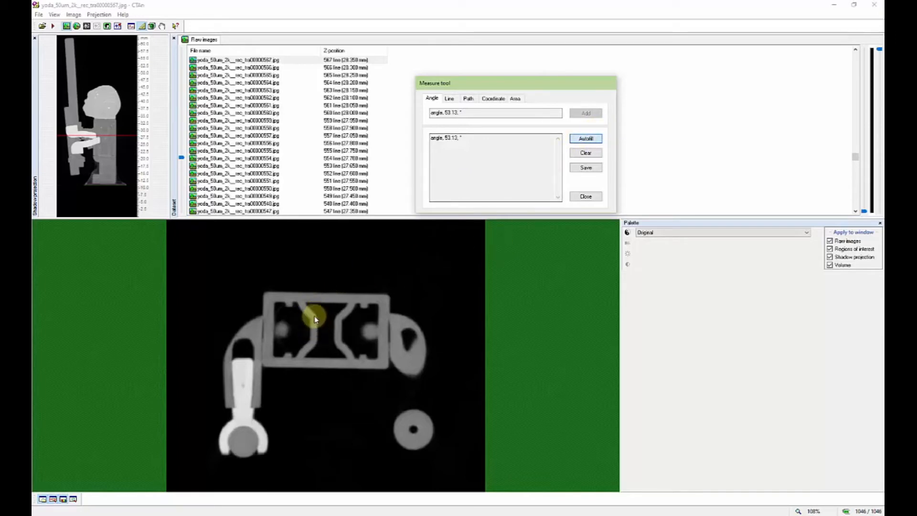
left_click_drag(305, 301, 321, 322)
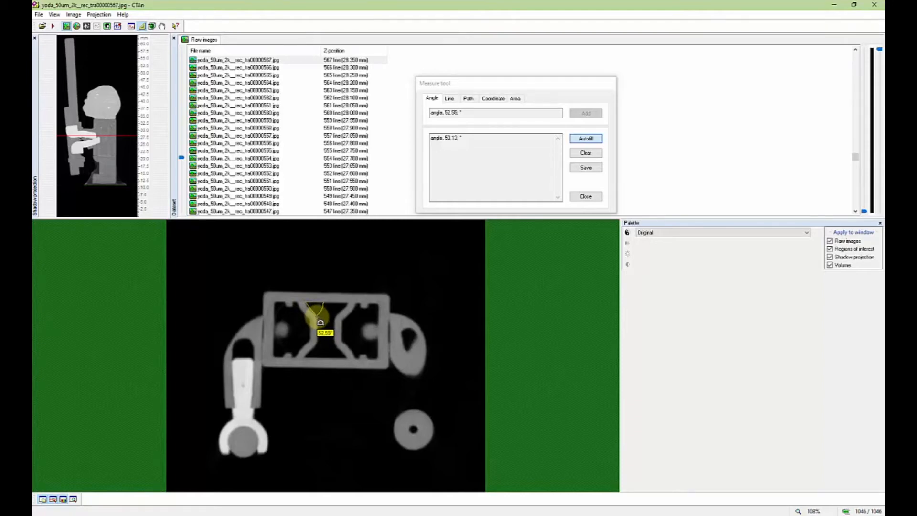
left_click_drag(318, 321, 317, 310)
right_click(317, 310)
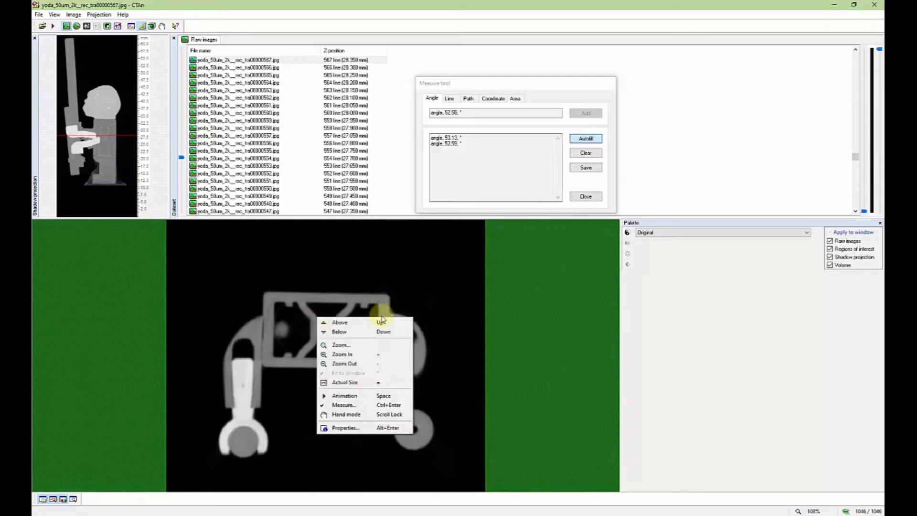
left_click(444, 289)
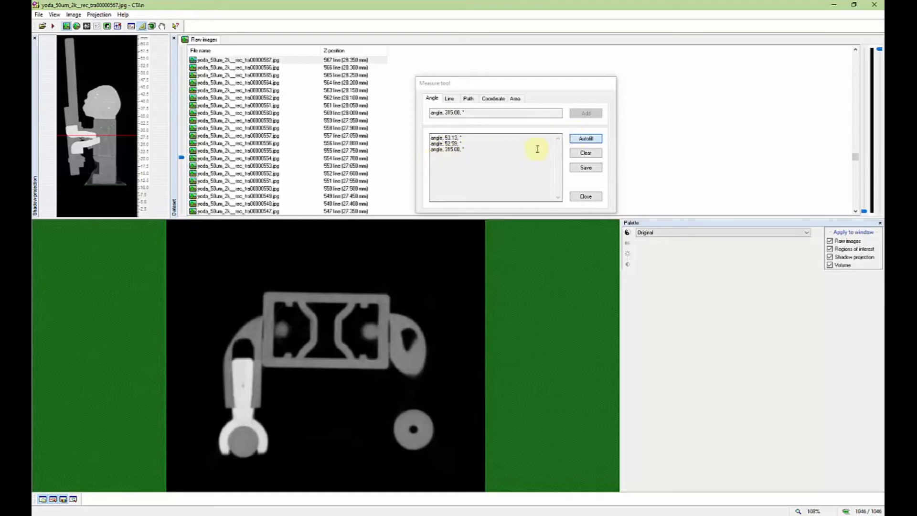
left_click(415, 250)
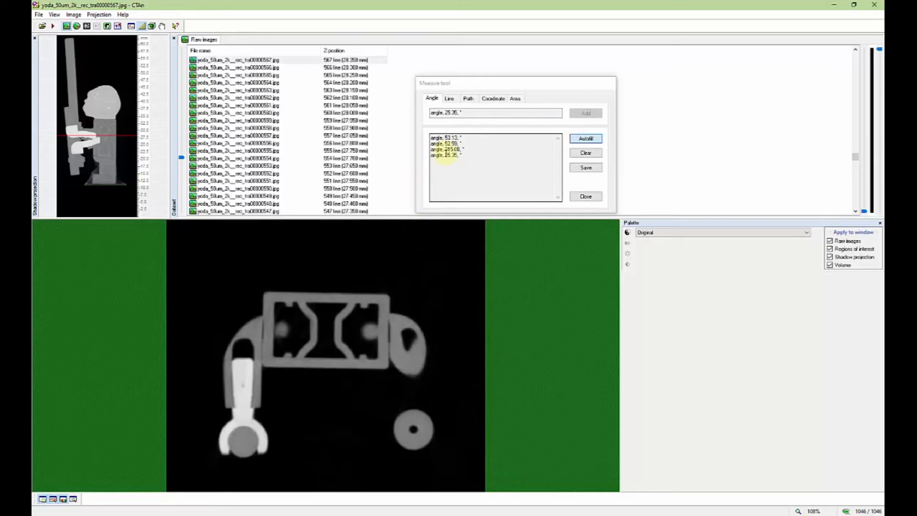
Clear all entries from the measurement list and turn Autofill off.
left_click(459, 155)
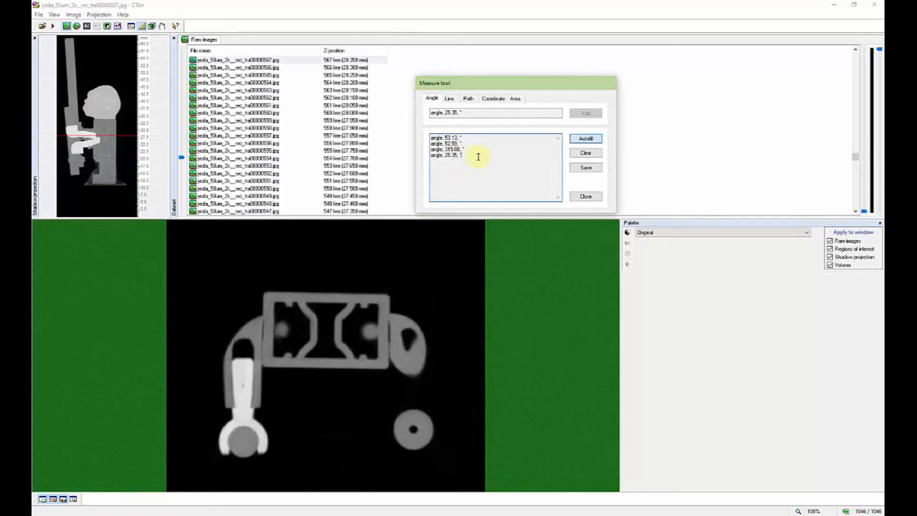
left_click_drag(463, 156, 432, 150)
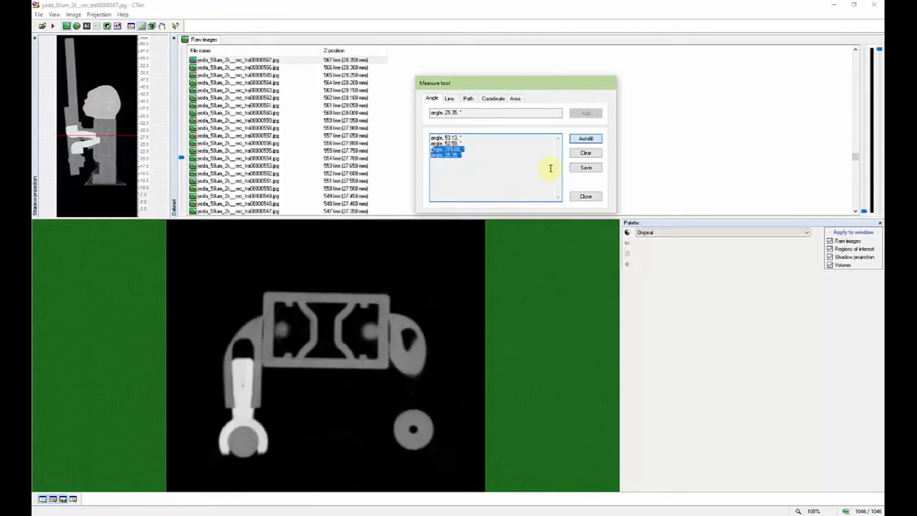
left_click(589, 158)
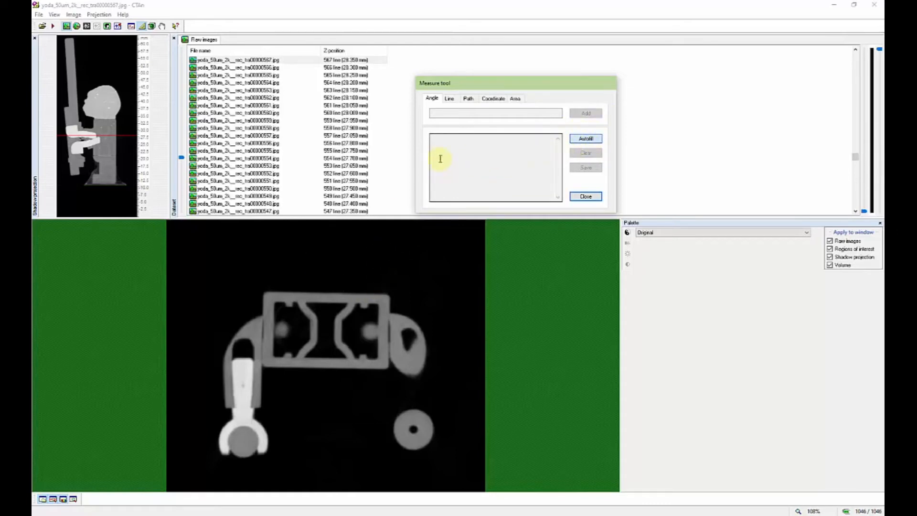
left_click(579, 139)
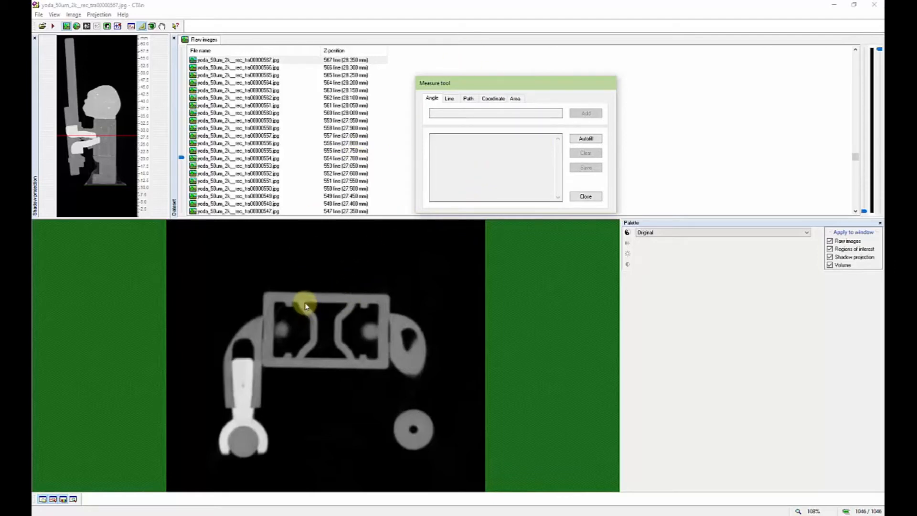
Measure the angle at the upper end of the torso's inner strut, adjusting its arc across the cavity.
mouse_move(305, 303)
left_mouse_down()
mouse_move(339, 315)
mouse_move(432, 301)
mouse_move(404, 311)
mouse_move(383, 302)
mouse_move(393, 325)
mouse_move(358, 321)
mouse_move(321, 359)
mouse_move(277, 336)
mouse_move(281, 298)
mouse_move(293, 289)
mouse_move(286, 322)
mouse_move(338, 335)
left_mouse_up()
left_click_drag(340, 336, 327, 295)
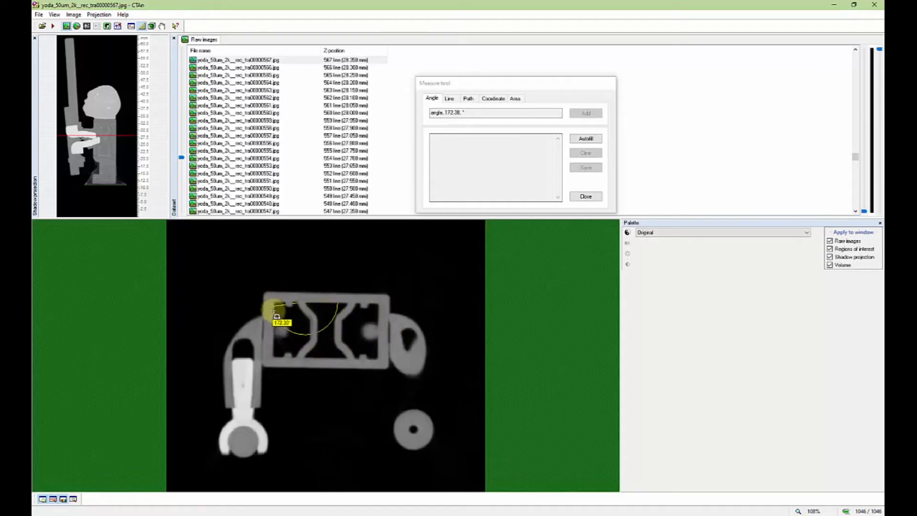
left_click_drag(303, 331, 328, 305)
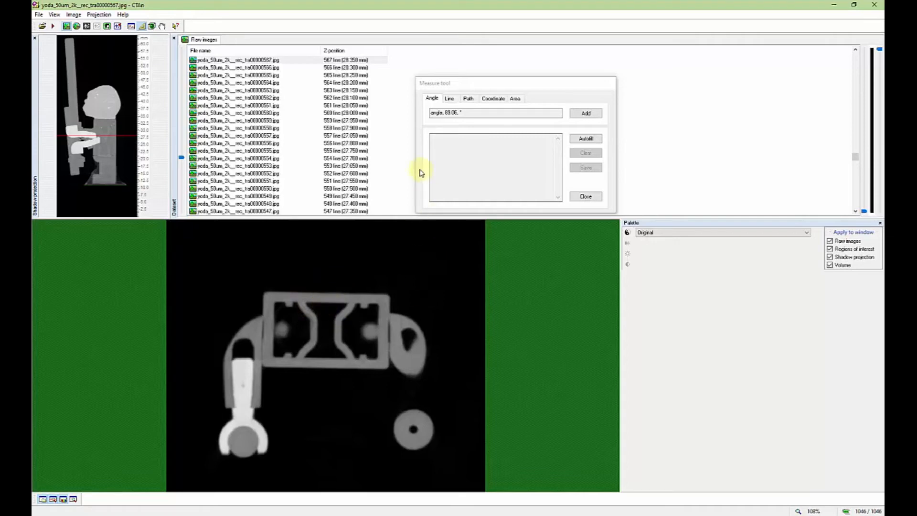
Measure the straight-line distance from the round handle held in the hand to the separate ring's centre and add it to the list.
left_click(449, 99)
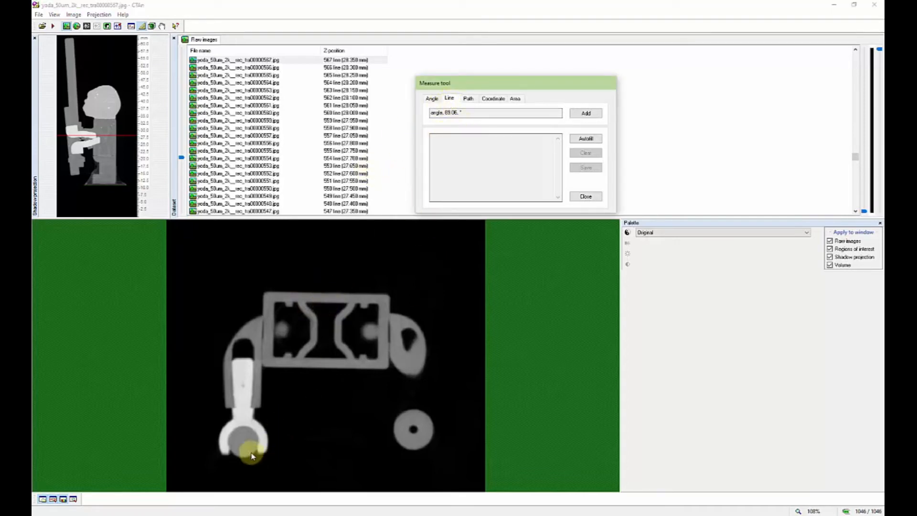
left_click_drag(260, 439, 413, 429)
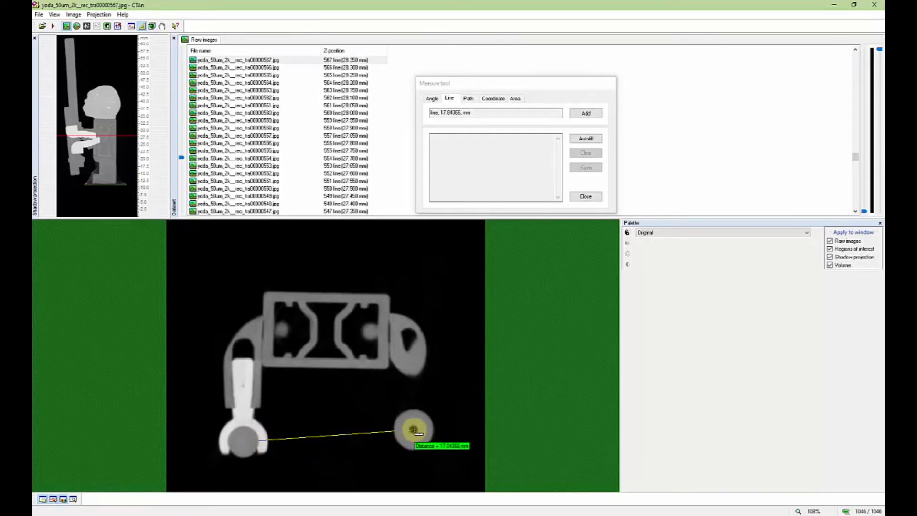
left_click_drag(413, 429, 413, 429)
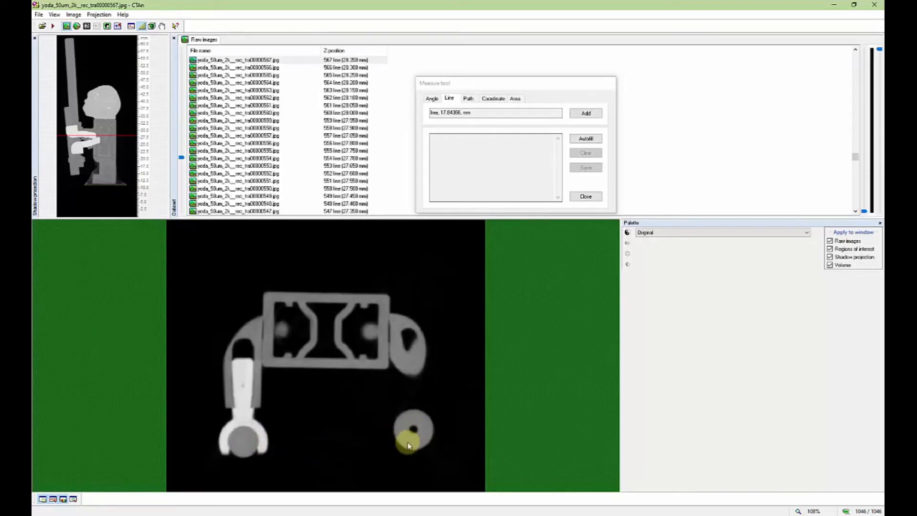
left_click(598, 115)
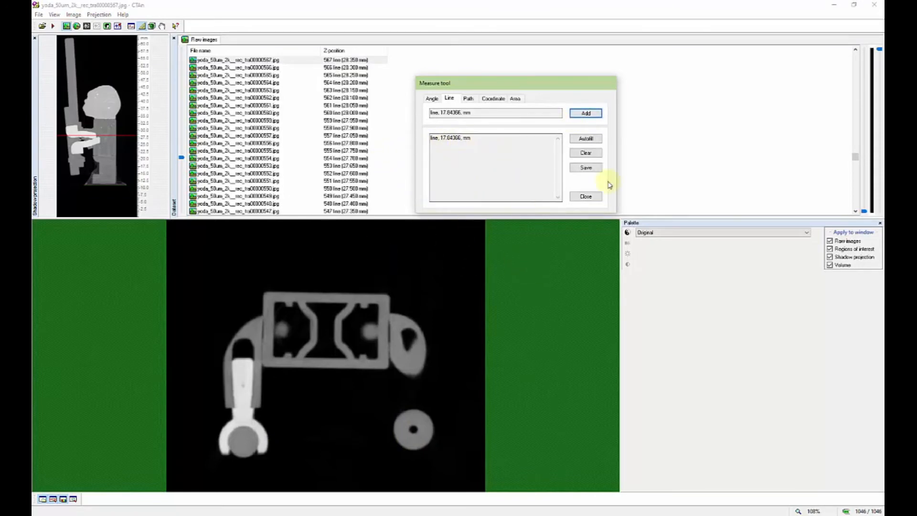
Measure a freehand path along the outer edge of the hand-holding arm, from the shoulder down, and add it to the list.
left_click(468, 101)
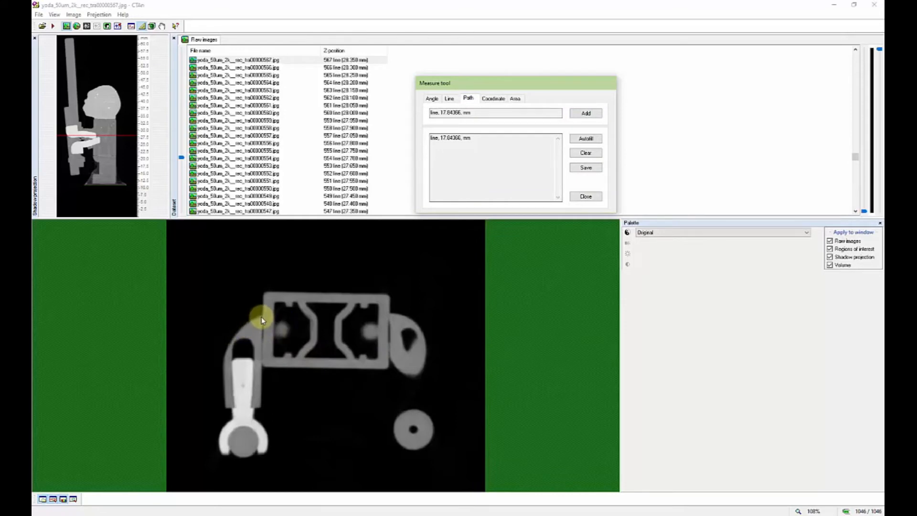
mouse_move(263, 316)
left_mouse_down()
mouse_move(228, 357)
mouse_move(229, 411)
left_mouse_up()
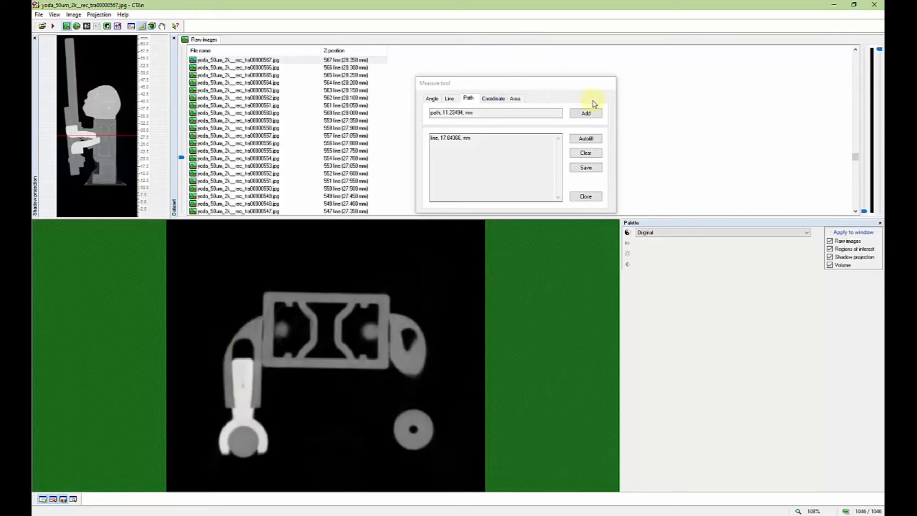
left_click(590, 118)
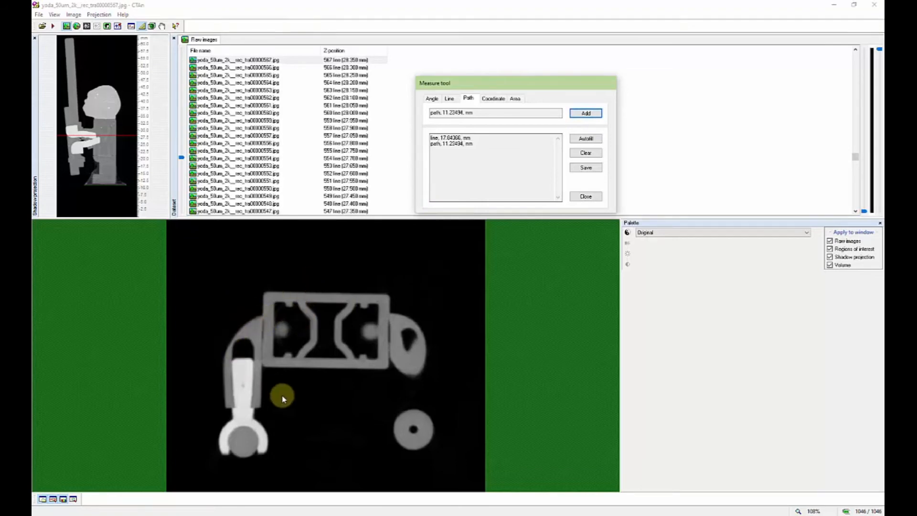
Measure the x, y, z coordinate of the centre of the round handle in the hand and add it to the list.
left_click(493, 101)
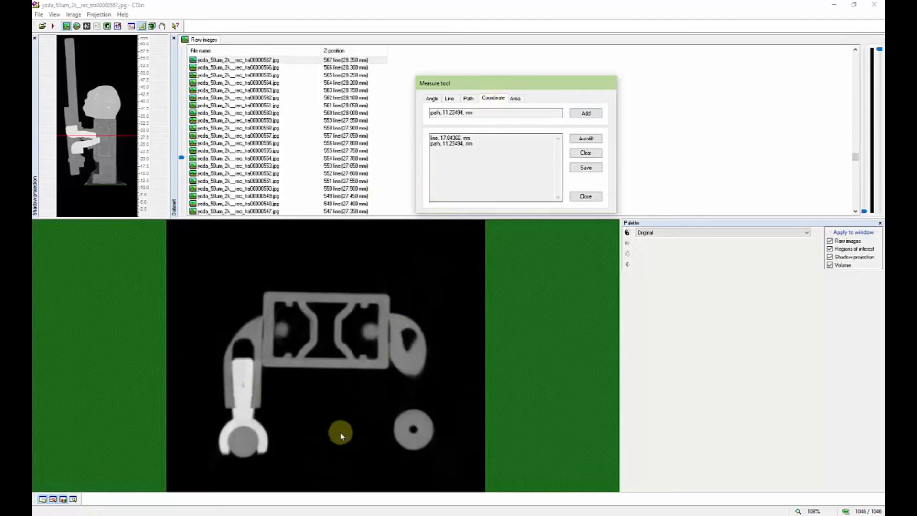
left_click(244, 445)
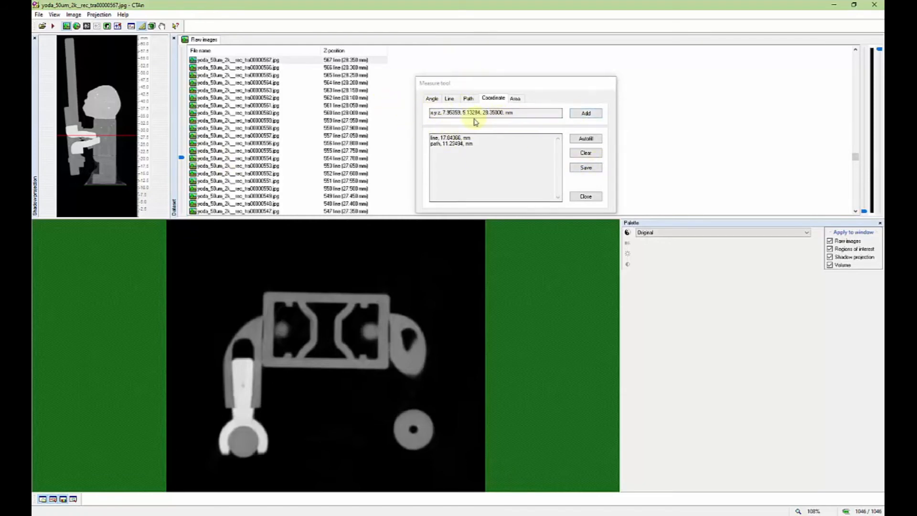
left_click(576, 115)
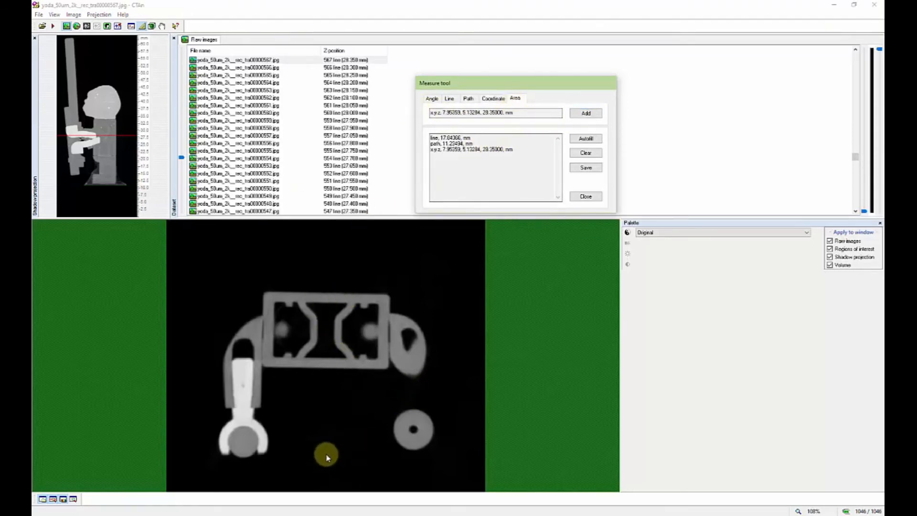
Measure the area of the round handle's cross-section by tracing its outline and add it to the list.
left_click(253, 432)
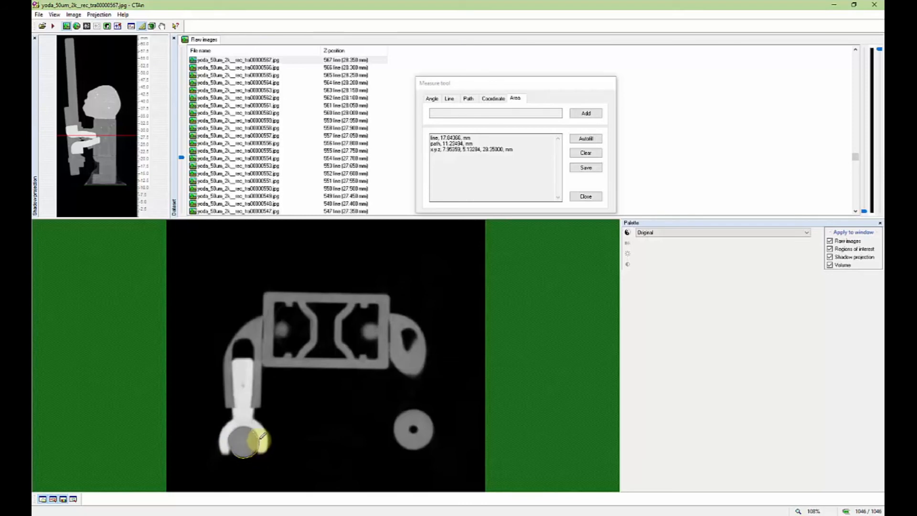
left_click_drag(256, 430, 251, 428)
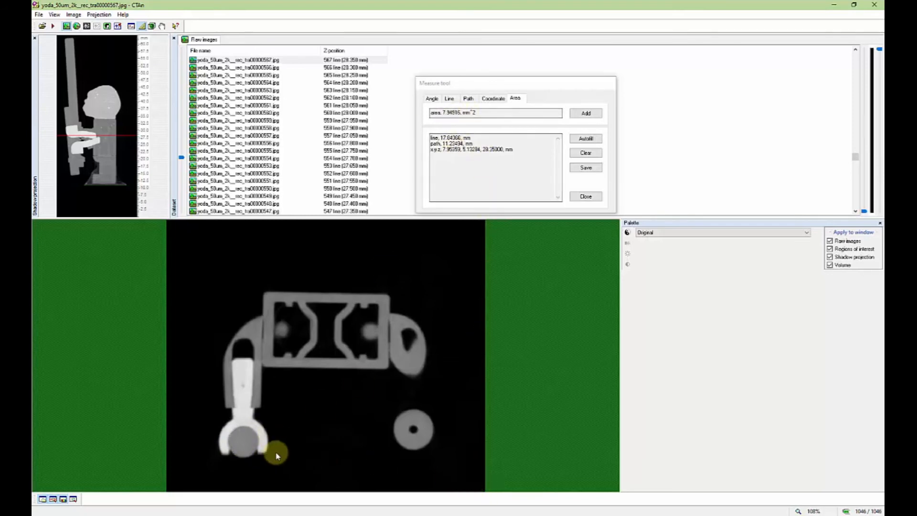
left_click(587, 113)
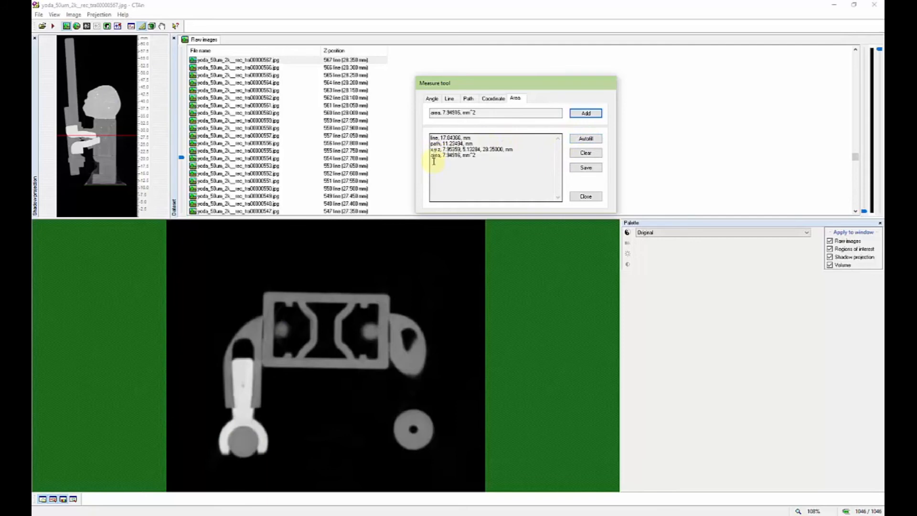
Save the listed measurements as a CSV text file named yoda_50um_measurement.
left_click(581, 169)
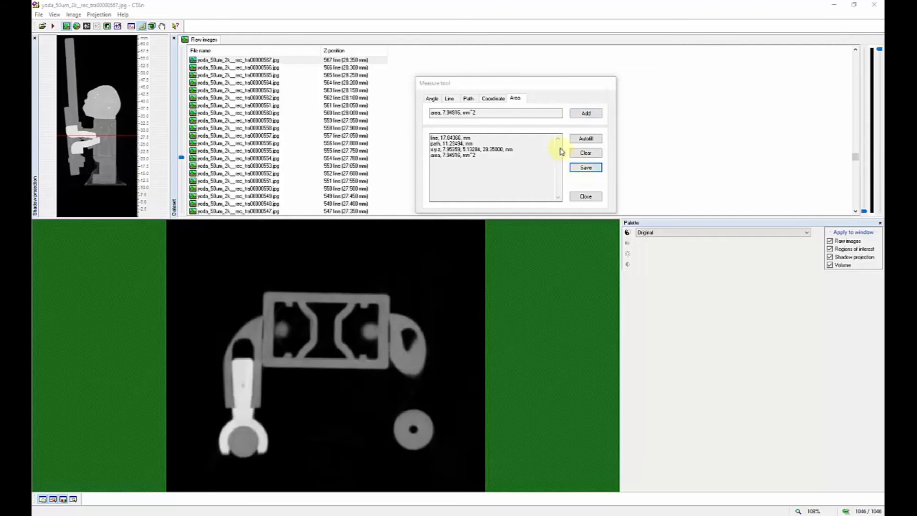
left_click_drag(490, 80, 218, 99)
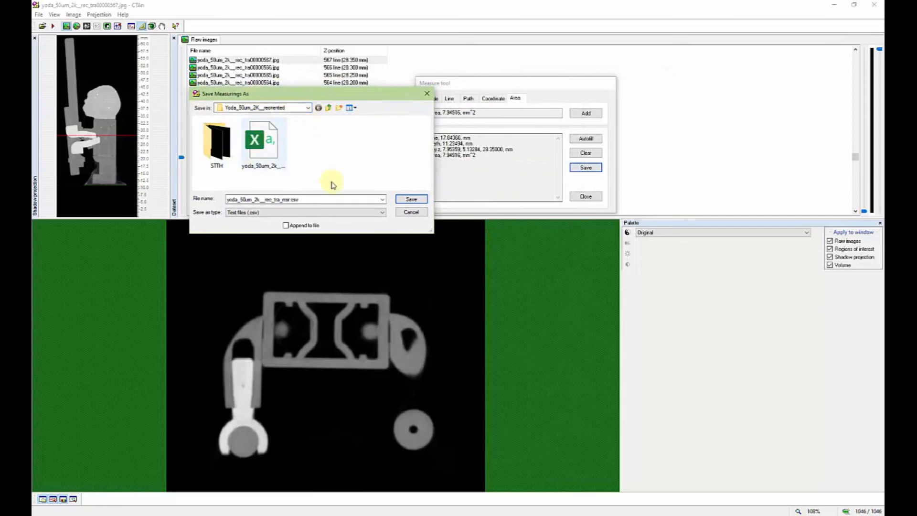
double_click(317, 199)
left_click_drag(299, 199, 254, 206)
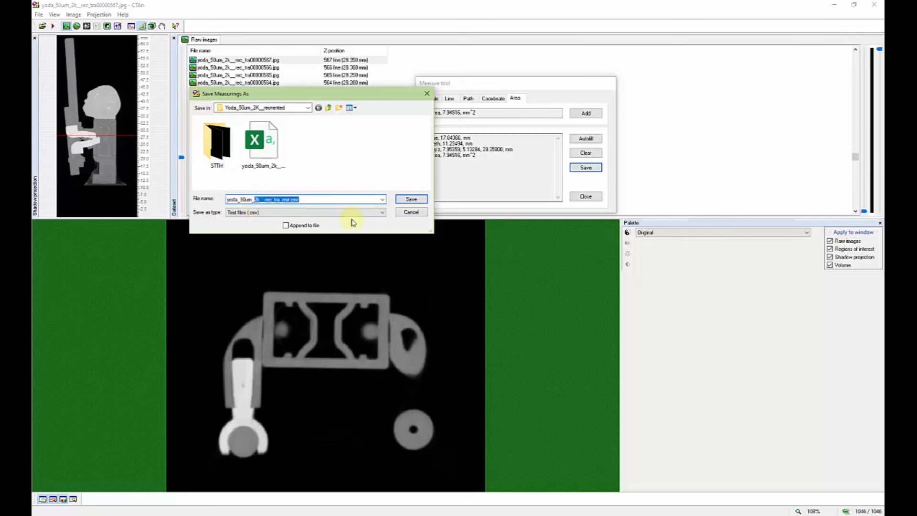
type("m_measurement")
left_click(297, 217)
left_click(293, 219)
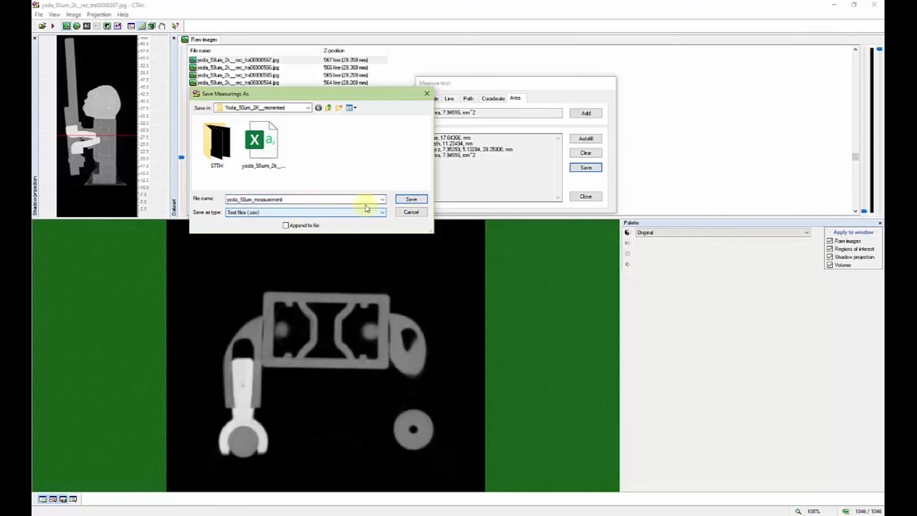
left_click(409, 205)
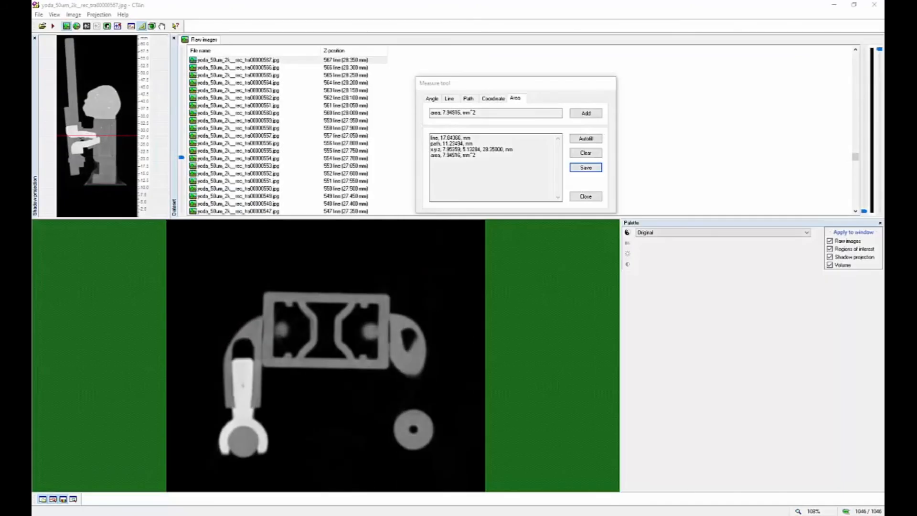
Open yoda_50um_measurement.csv in Excel, review its line, path, coordinate and area rows, and close it.
left_click_drag(32, 91, 600, 83)
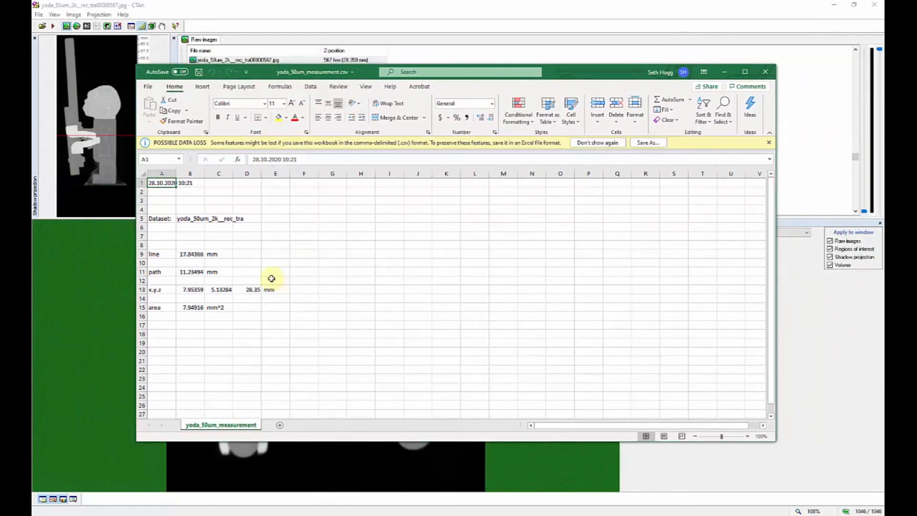
left_click_drag(170, 253, 190, 307)
left_click(231, 327)
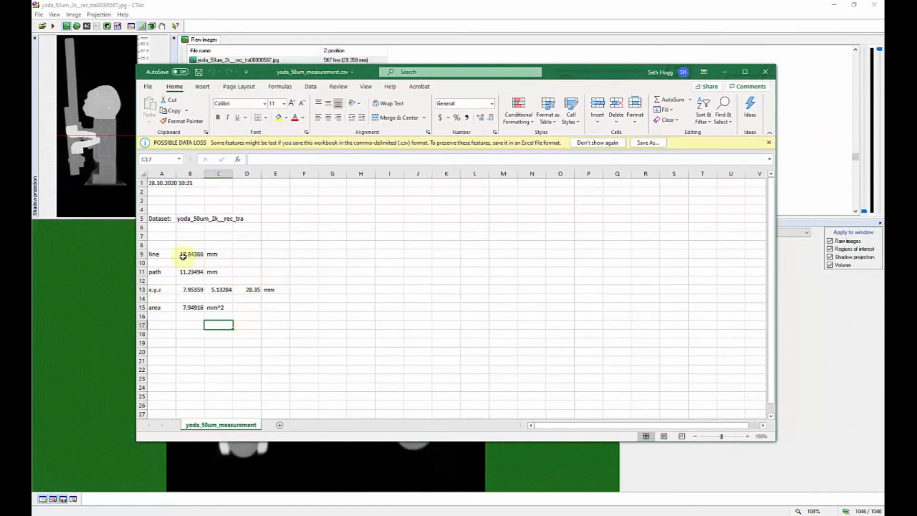
left_click(239, 253)
left_click(253, 271)
left_click(297, 296)
left_click(246, 315)
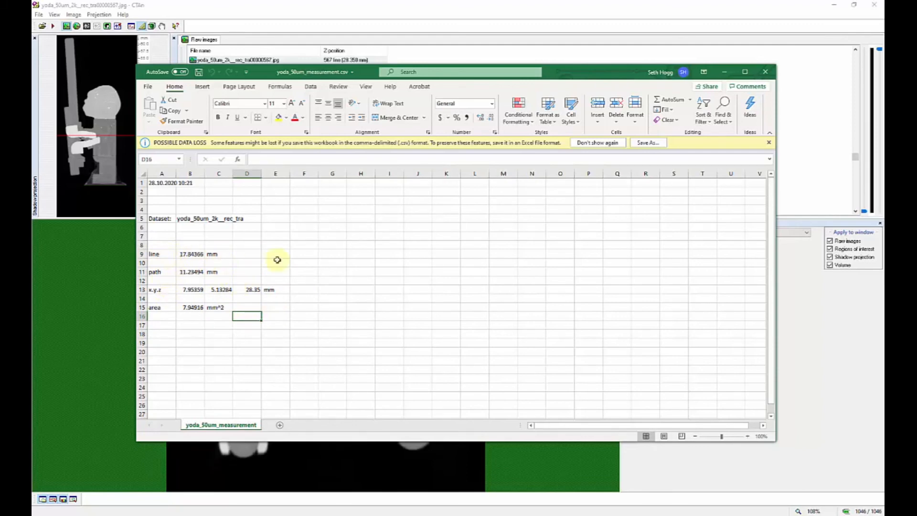
left_click(154, 255)
left_click(155, 272)
left_click(161, 291)
left_click(158, 306)
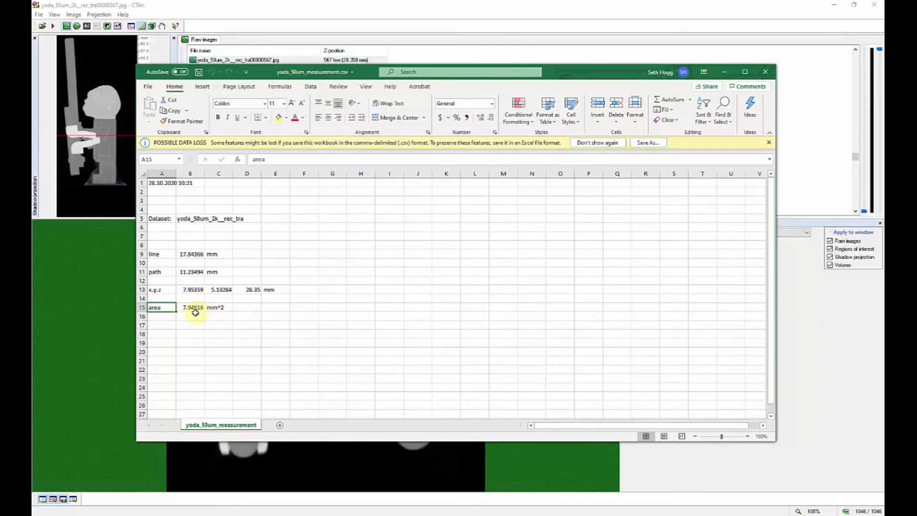
left_click(764, 72)
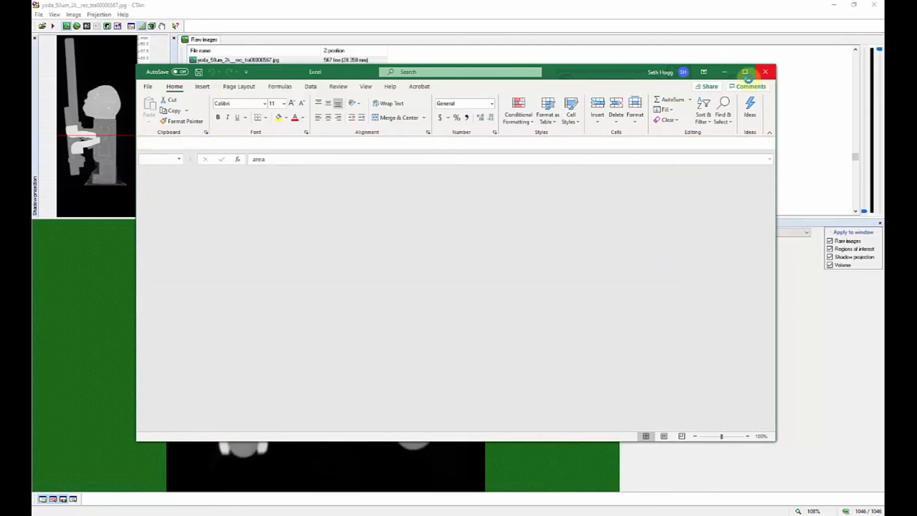
left_click(764, 72)
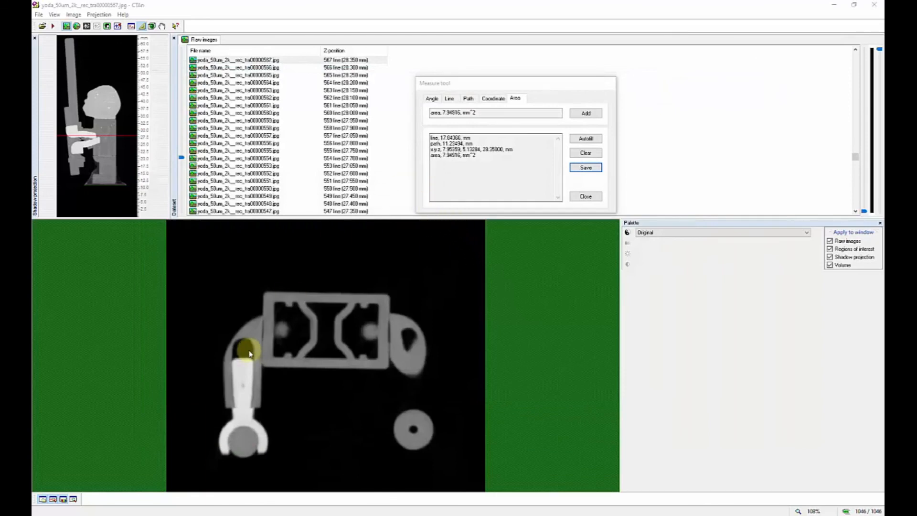